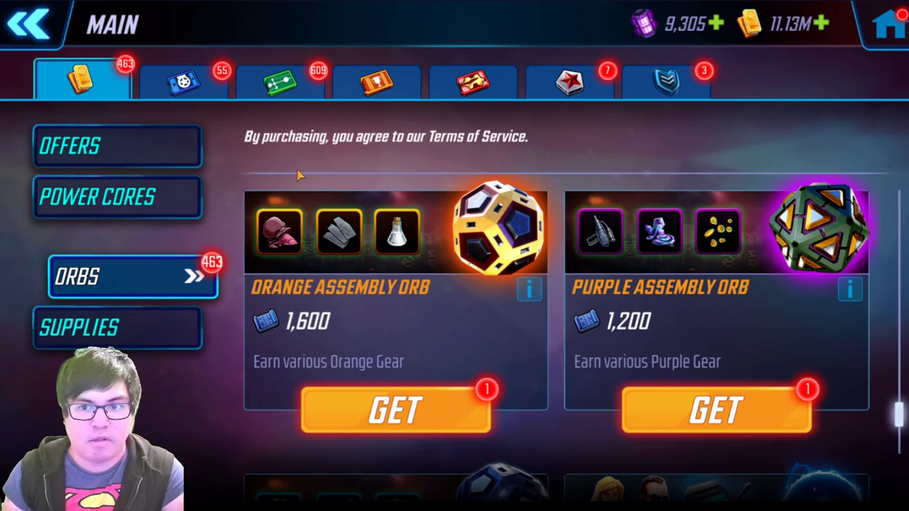
Open one Orange Assembly Orb for 1,600, collect its rewards and leave the orb chamber.
{"action": "left_click", "coordinate": [356, 410]}
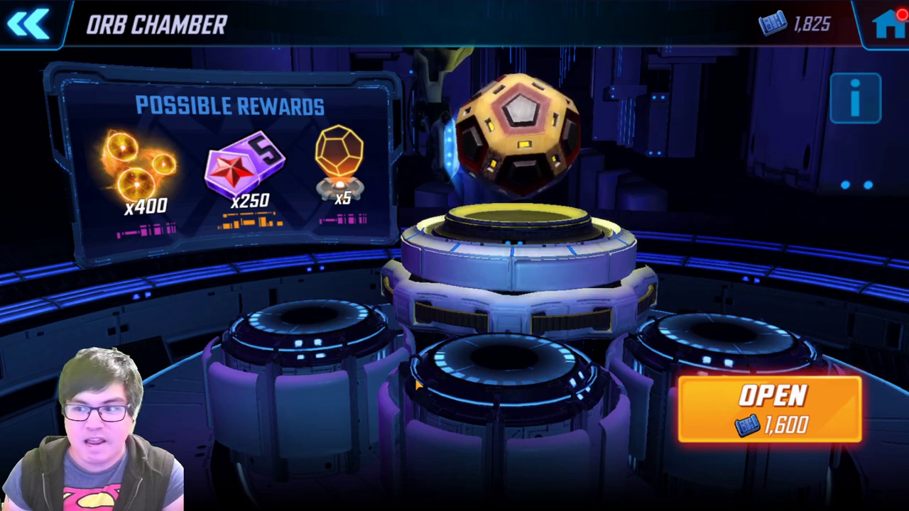
{"action": "left_click", "coordinate": [799, 417]}
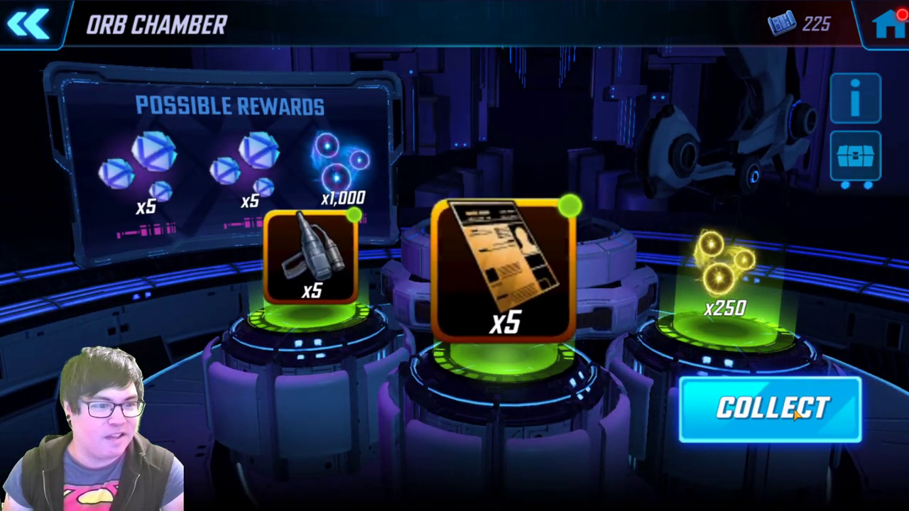
{"action": "left_click", "coordinate": [739, 291]}
{"action": "left_click", "coordinate": [661, 130]}
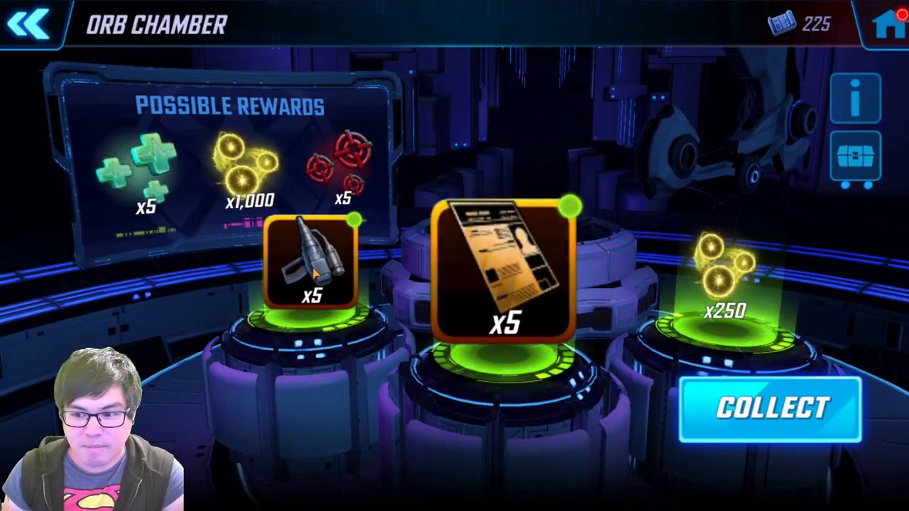
{"action": "left_click", "coordinate": [709, 402]}
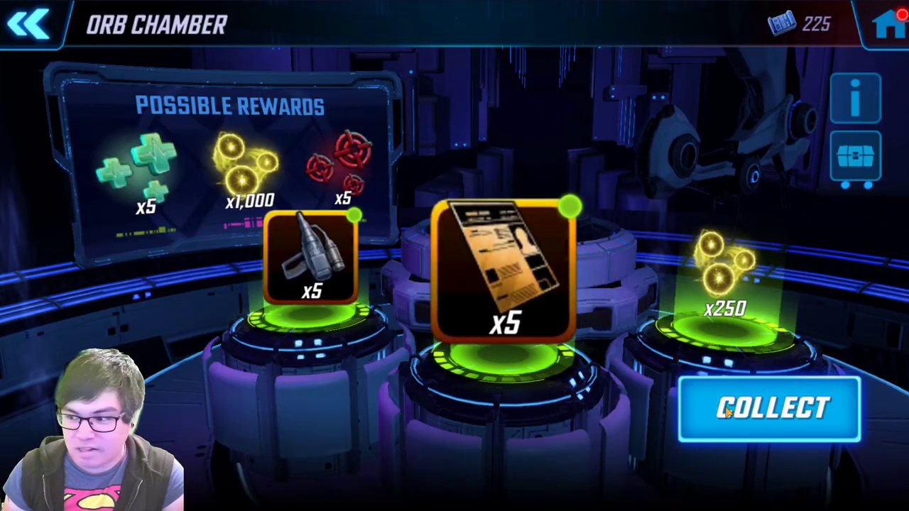
{"action": "left_click", "coordinate": [28, 26]}
{"action": "left_click", "coordinate": [26, 33]}
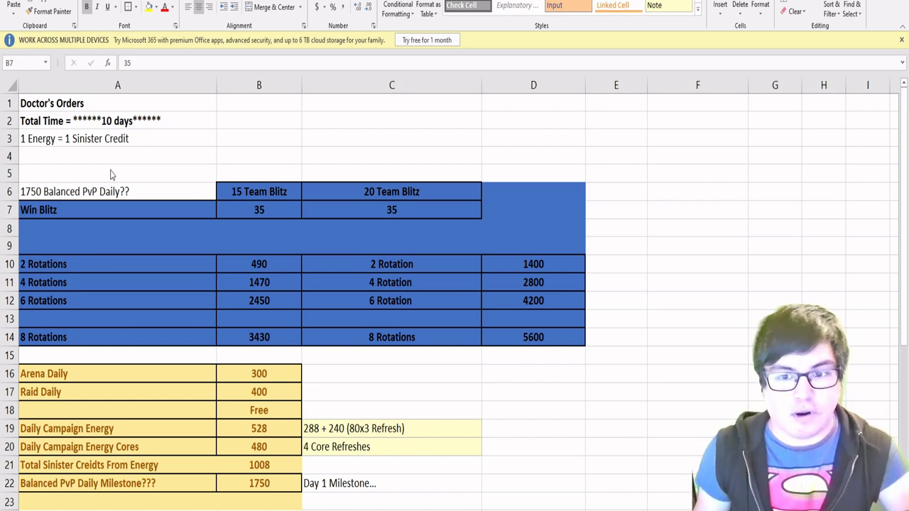
Switch to the Doctor's Orders workbook in Excel and compare the points per Blitz win for 15 Team Blitz and 20 Team Blitz.
{"action": "left_click", "coordinate": [85, 190]}
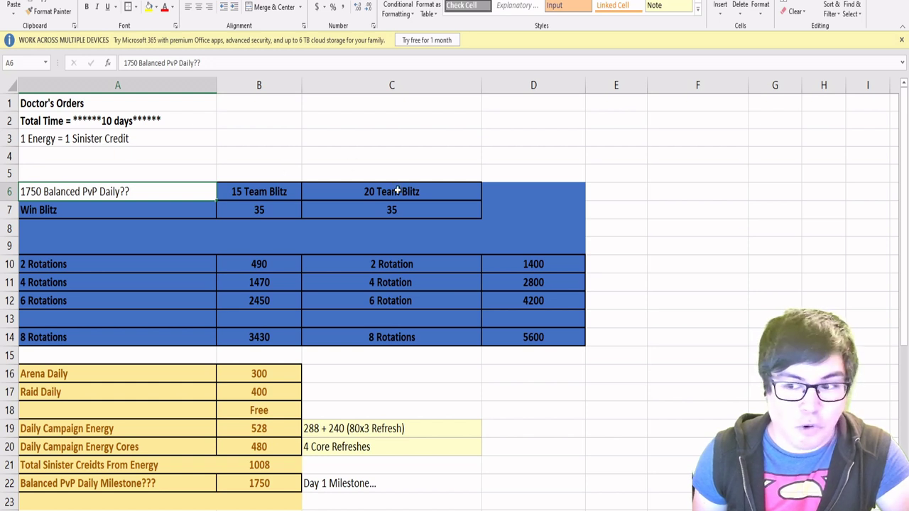
{"action": "left_click", "coordinate": [260, 190]}
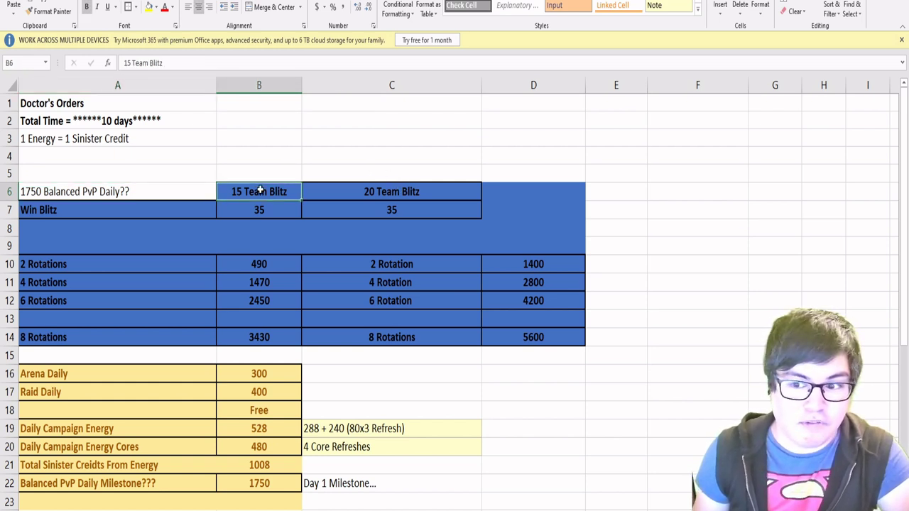
{"action": "left_click", "coordinate": [404, 191]}
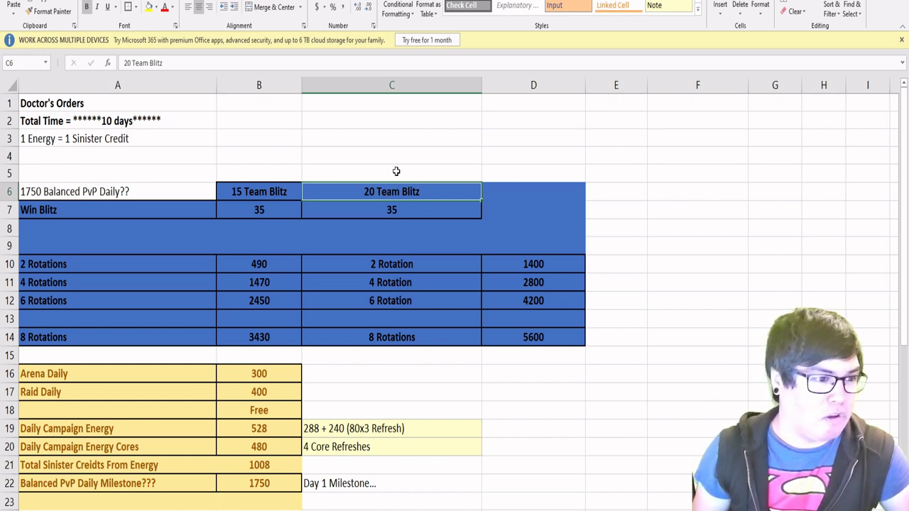
{"action": "left_click", "coordinate": [281, 195]}
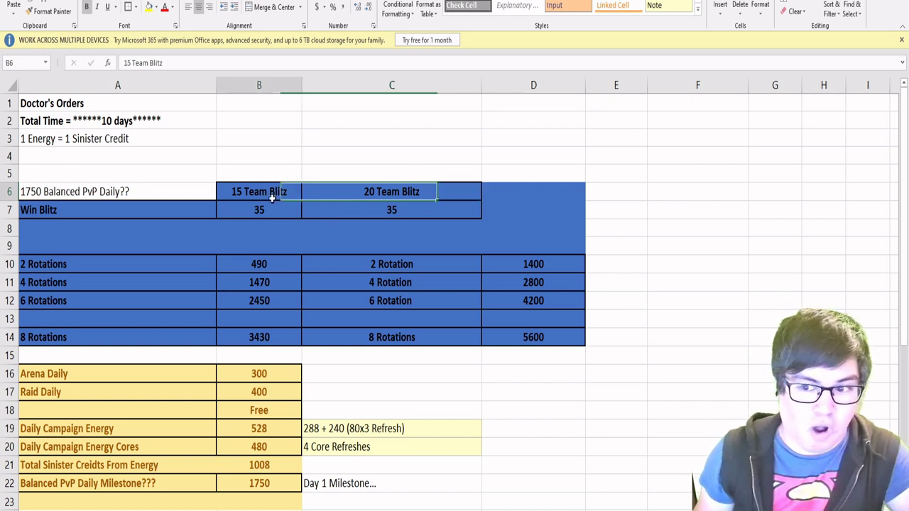
{"action": "left_click", "coordinate": [374, 191]}
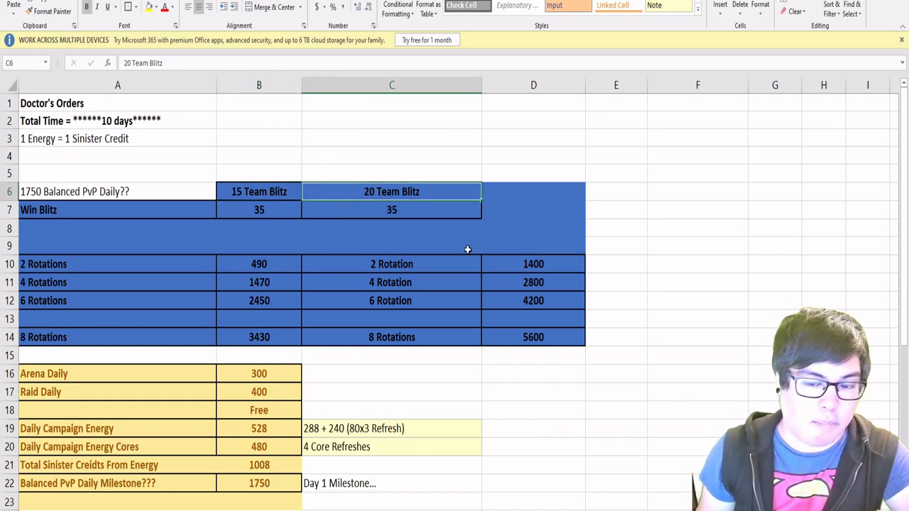
{"action": "left_click", "coordinate": [275, 217]}
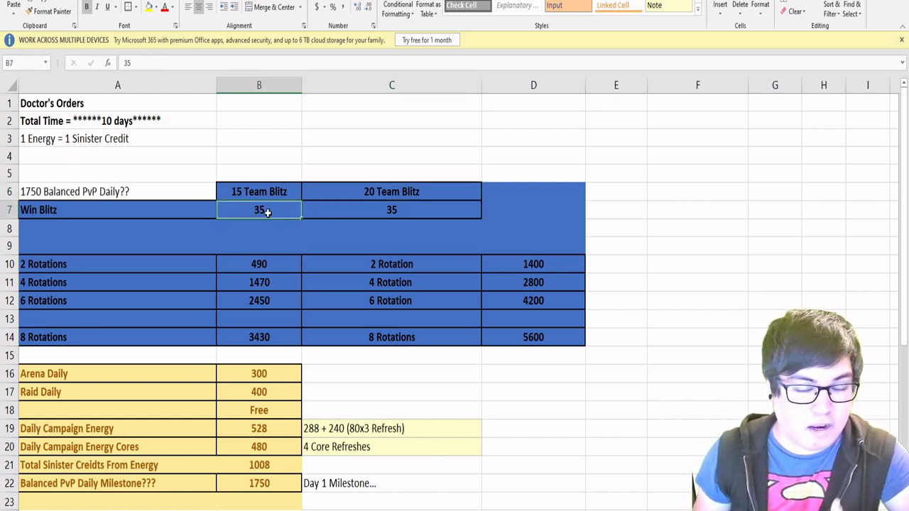
{"action": "left_click", "coordinate": [388, 213]}
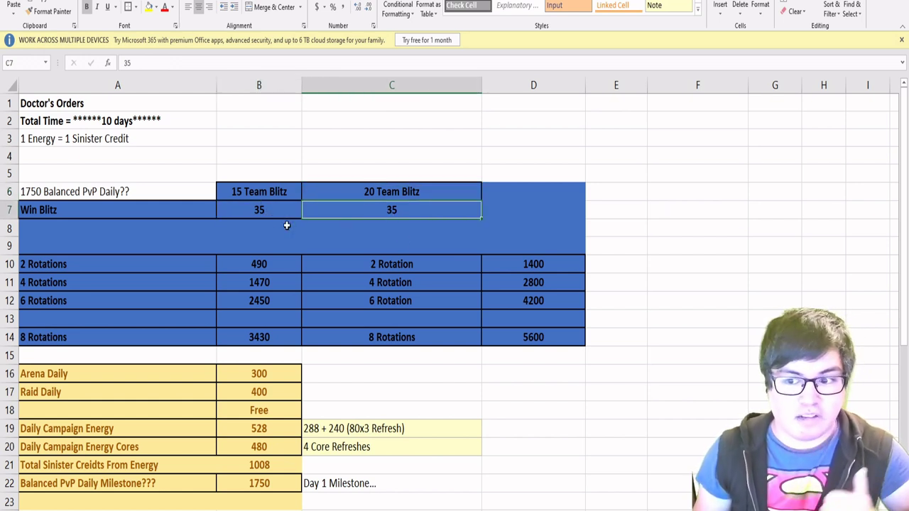
Examine the 15 Team Blitz totals per number of rotations and compare the 4-rotation total with the 20 Team Blitz one.
{"action": "left_click", "coordinate": [255, 262]}
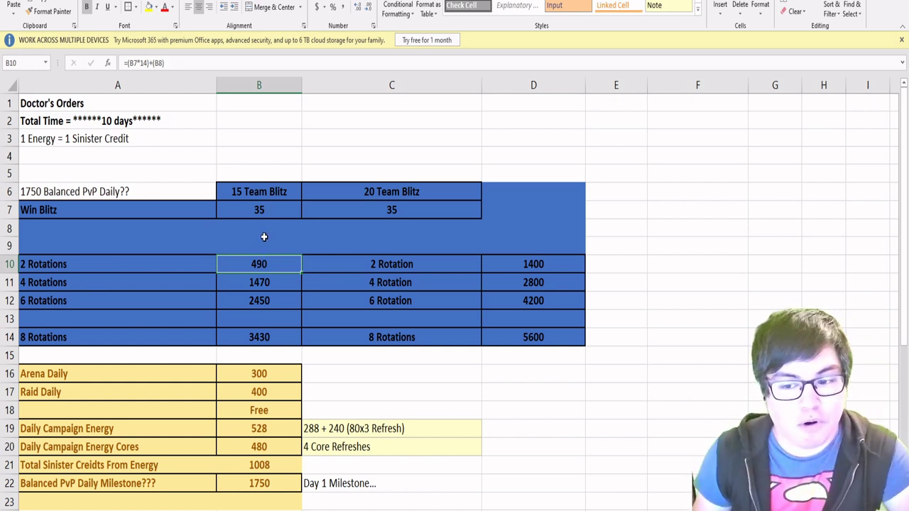
{"action": "left_click", "coordinate": [259, 286]}
{"action": "key", "text": "Down"}
{"action": "key", "text": "Down"}
{"action": "key", "text": "Down"}
{"action": "key", "text": "Down"}
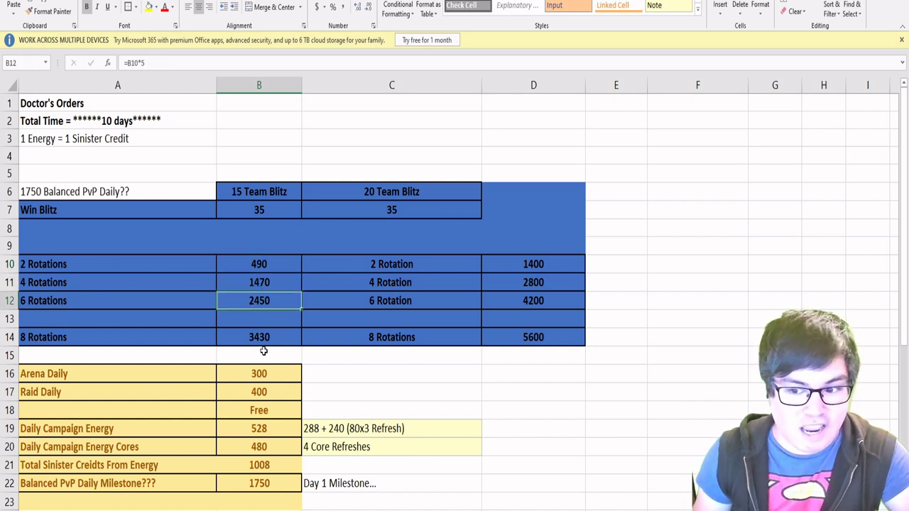
{"action": "key", "text": "Up"}
{"action": "key", "text": "Up"}
{"action": "key", "text": "Up"}
{"action": "key", "text": "Up"}
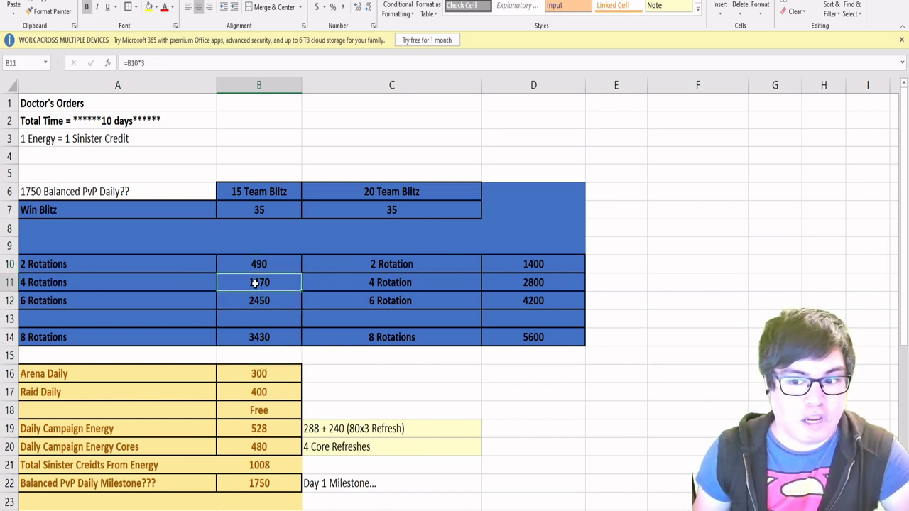
{"action": "left_click", "coordinate": [204, 287]}
{"action": "left_click", "coordinate": [243, 300]}
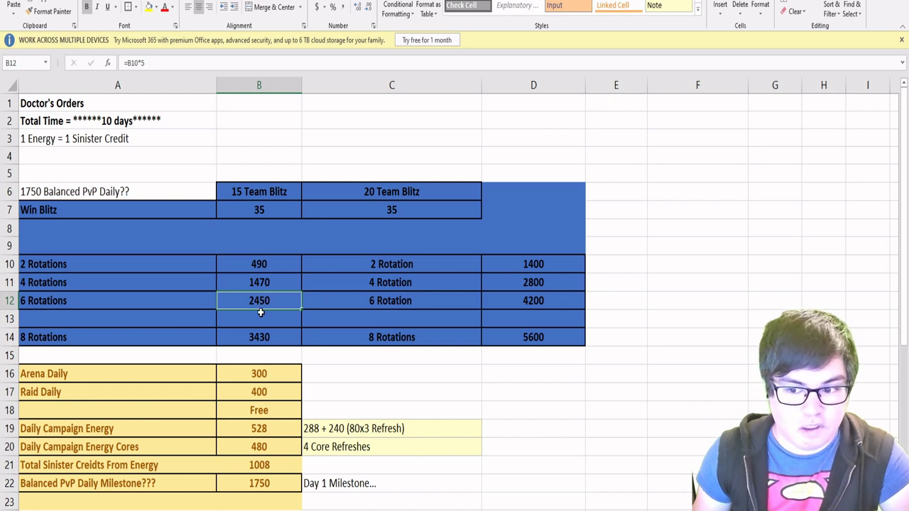
{"action": "left_click", "coordinate": [263, 284]}
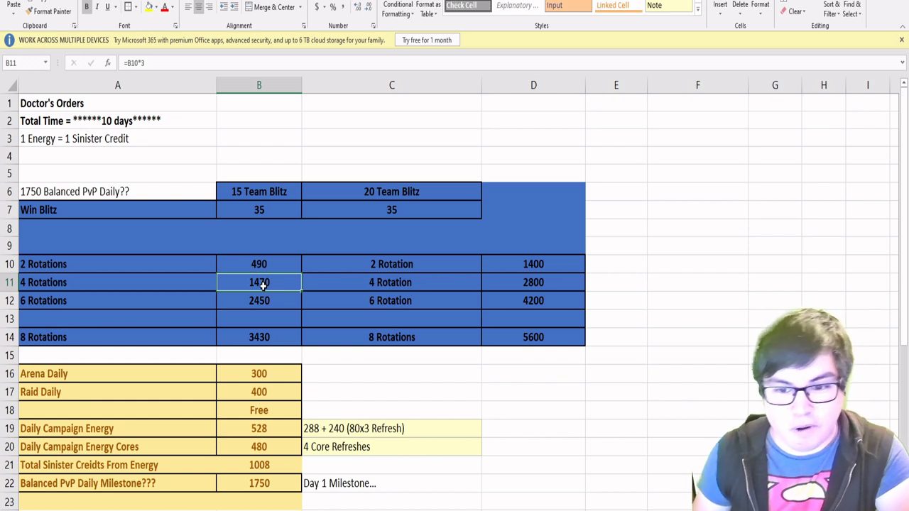
{"action": "left_click", "coordinate": [467, 286]}
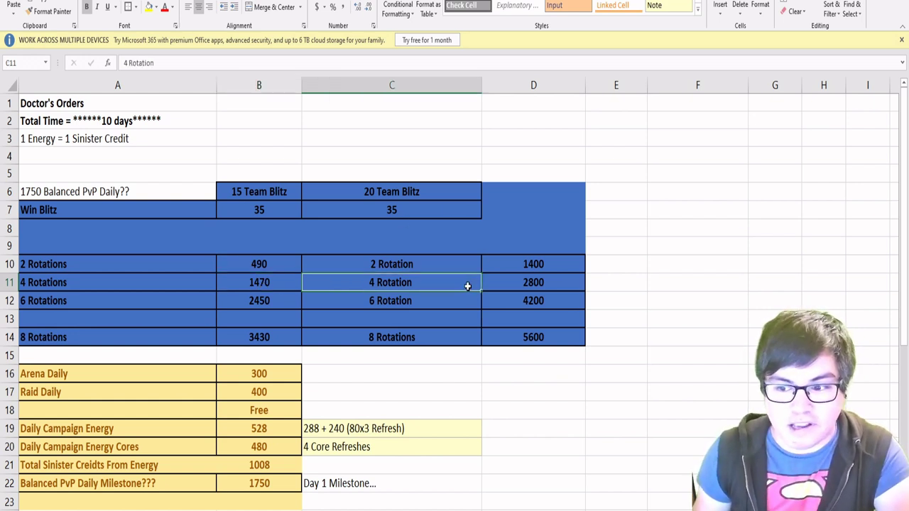
{"action": "left_click", "coordinate": [529, 288]}
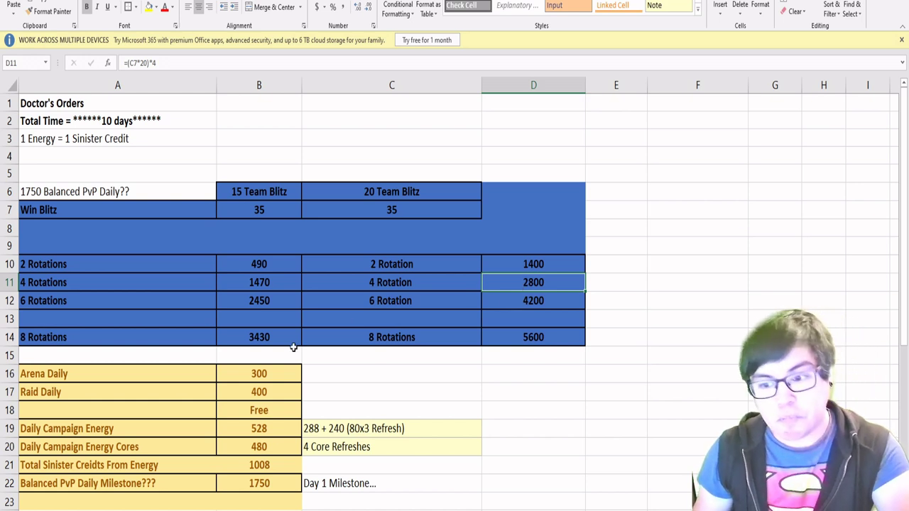
Review the daily credit sources: Arena and Raid dailies, campaign energy, core refreshes, total credits from energy and the Balanced PvP milestone.
{"action": "left_click", "coordinate": [175, 388]}
{"action": "left_click", "coordinate": [181, 371]}
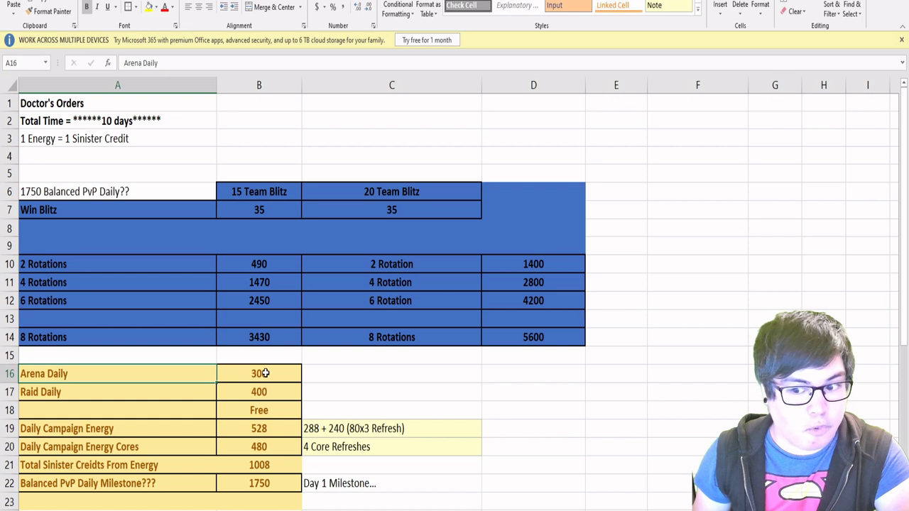
{"action": "left_click", "coordinate": [197, 400]}
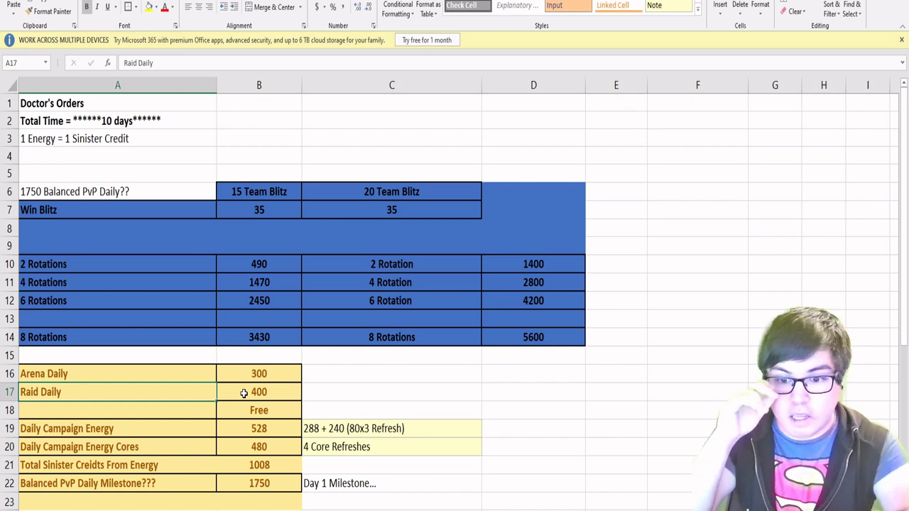
{"action": "left_click", "coordinate": [267, 413]}
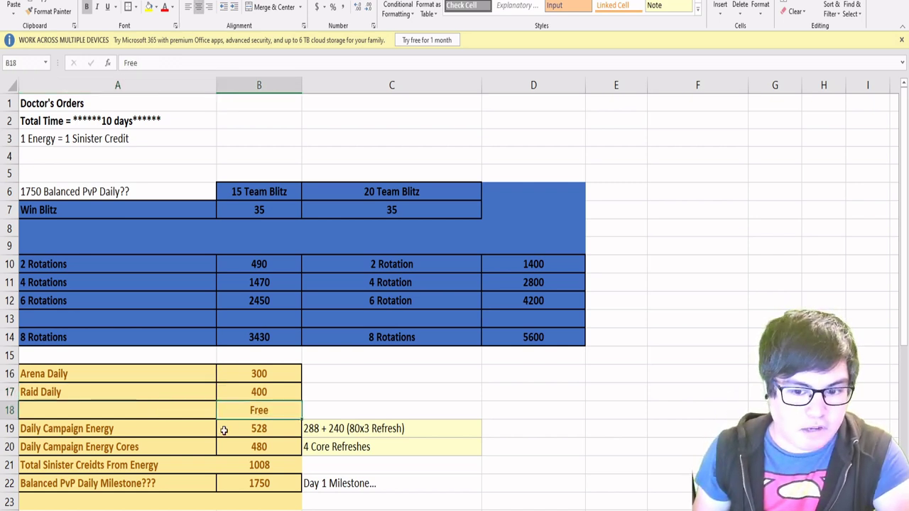
{"action": "left_click", "coordinate": [252, 430]}
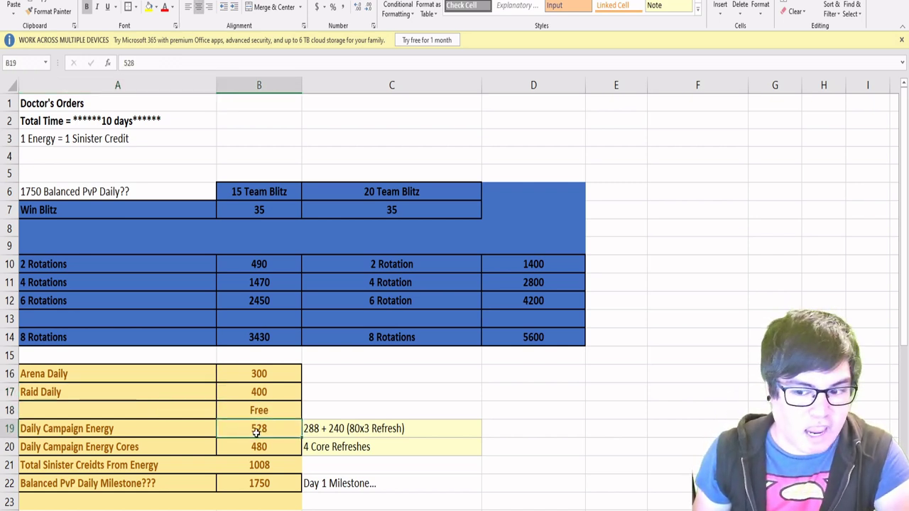
{"action": "left_click", "coordinate": [313, 431]}
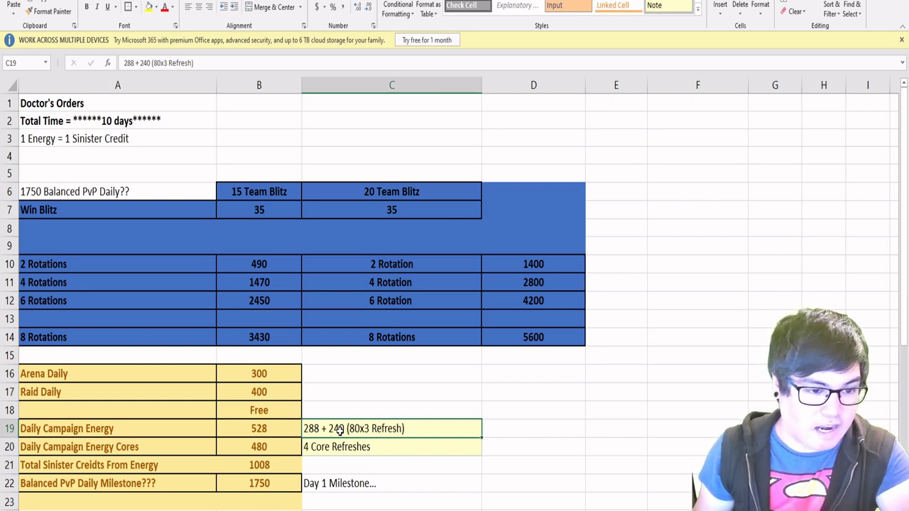
{"action": "left_click", "coordinate": [261, 430]}
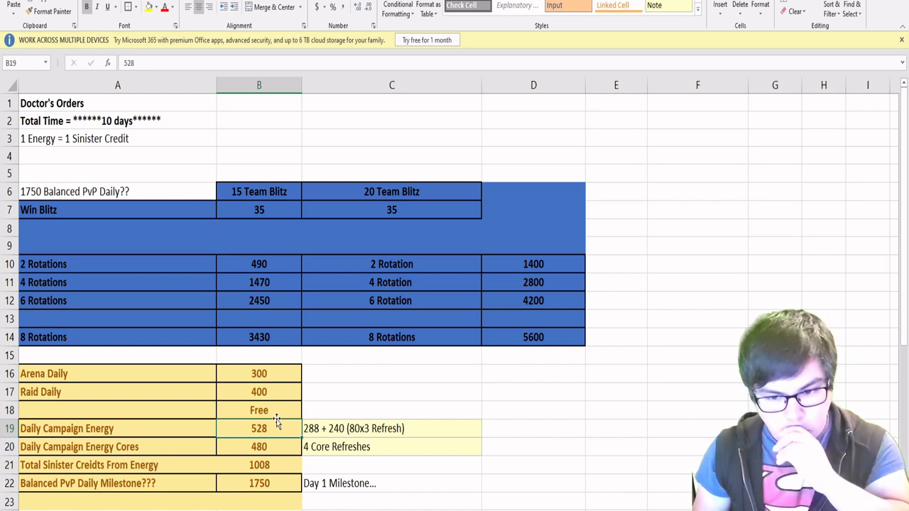
{"action": "left_click", "coordinate": [261, 451]}
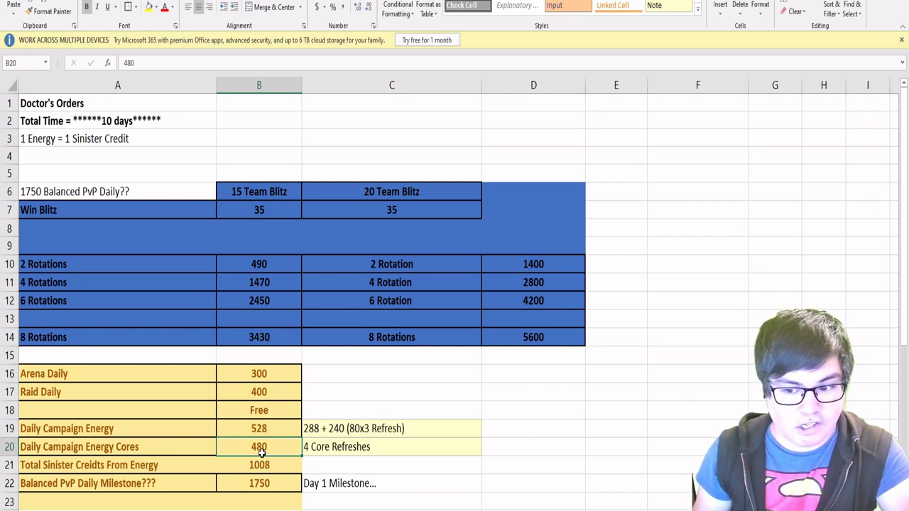
{"action": "left_click", "coordinate": [258, 467]}
{"action": "scroll", "coordinate": [257, 467], "scroll_direction": "down", "scroll_amount": 1}
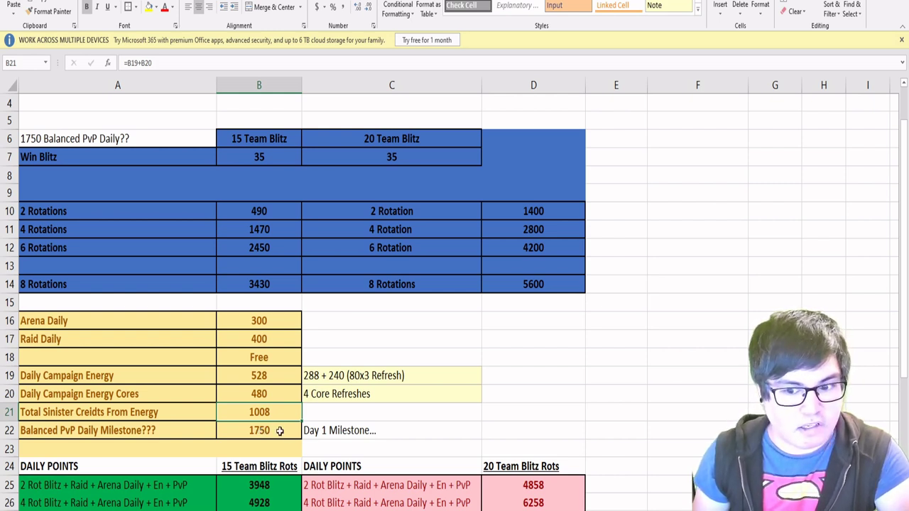
{"action": "left_click", "coordinate": [317, 437]}
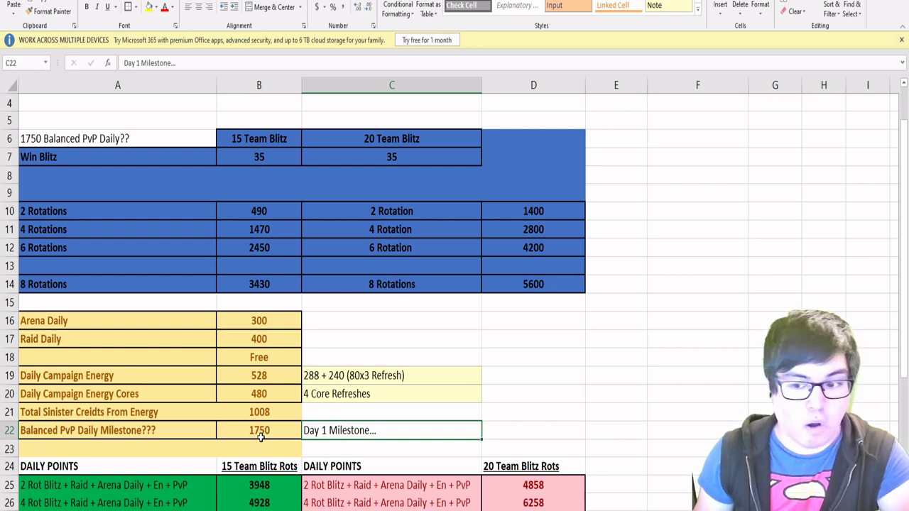
Examine the 15 Team Blitz daily point totals for 2, 4, 6 and 8 rotations and the Balanced PvP milestone included in them.
{"action": "scroll", "coordinate": [261, 436], "scroll_direction": "down", "scroll_amount": 1}
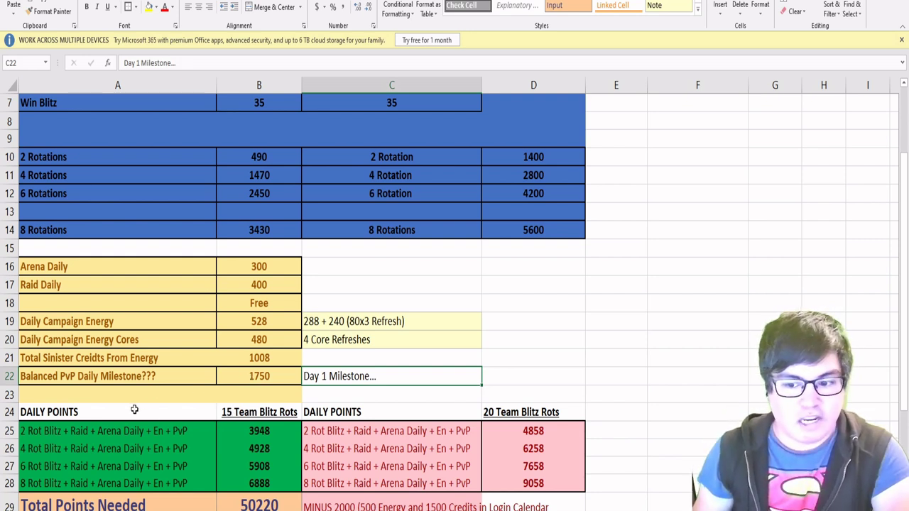
{"action": "left_click", "coordinate": [265, 409]}
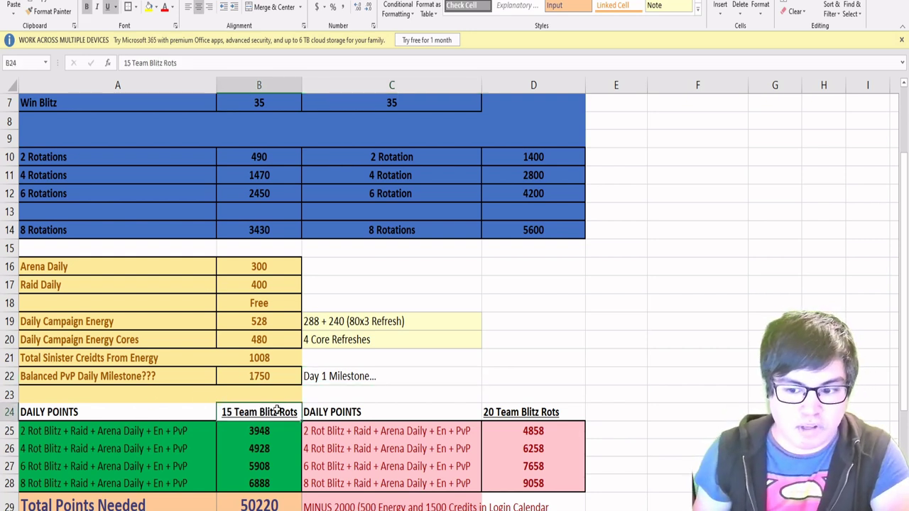
{"action": "left_click", "coordinate": [513, 419]}
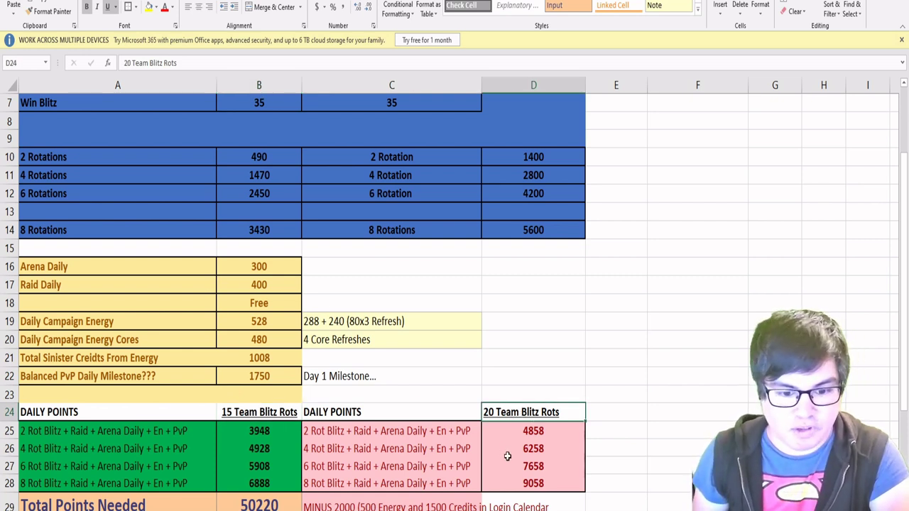
{"action": "left_click", "coordinate": [268, 436]}
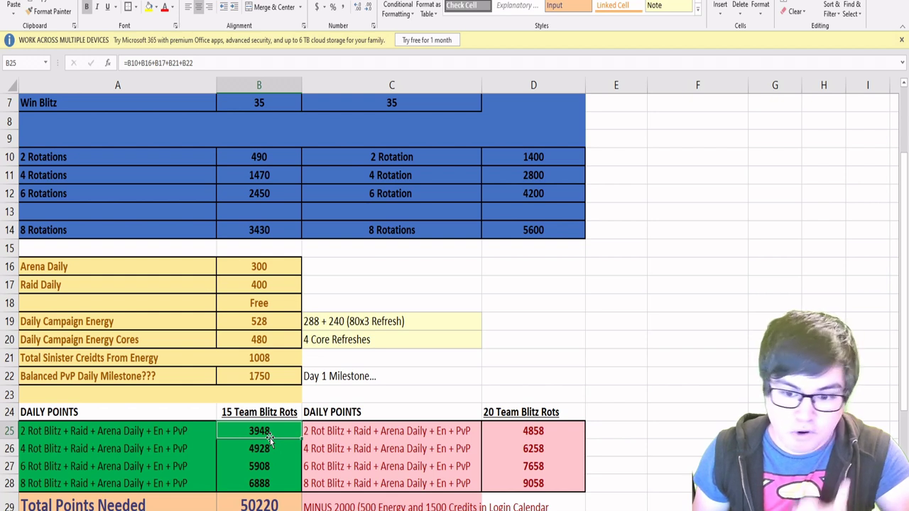
{"action": "left_click", "coordinate": [160, 436]}
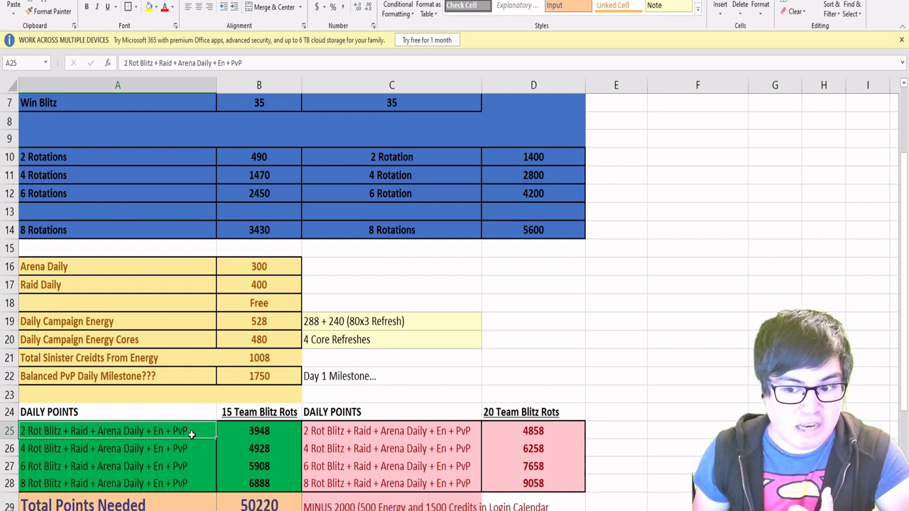
{"action": "left_click", "coordinate": [233, 433]}
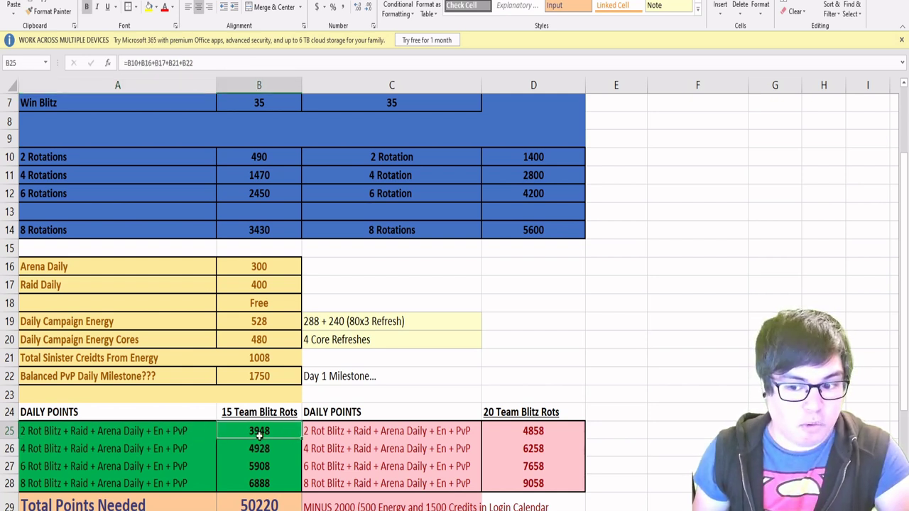
{"action": "left_click", "coordinate": [260, 448]}
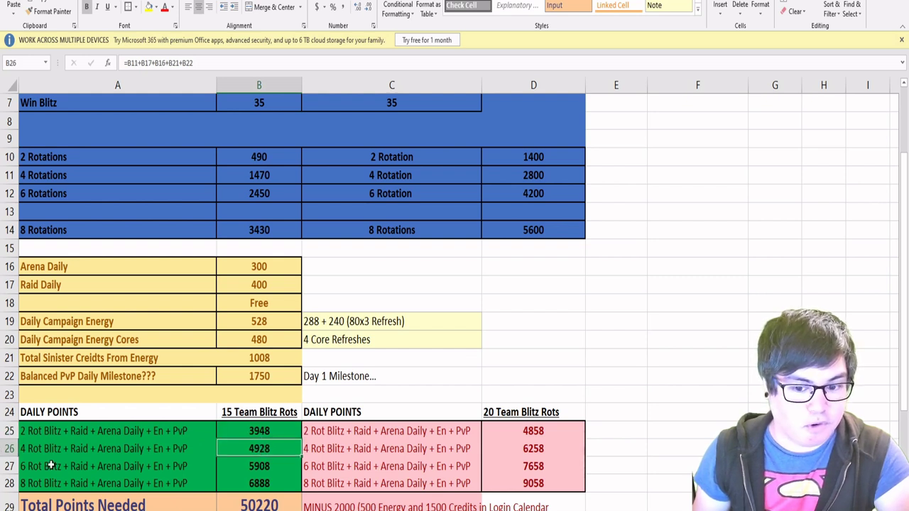
{"action": "left_click", "coordinate": [252, 483]}
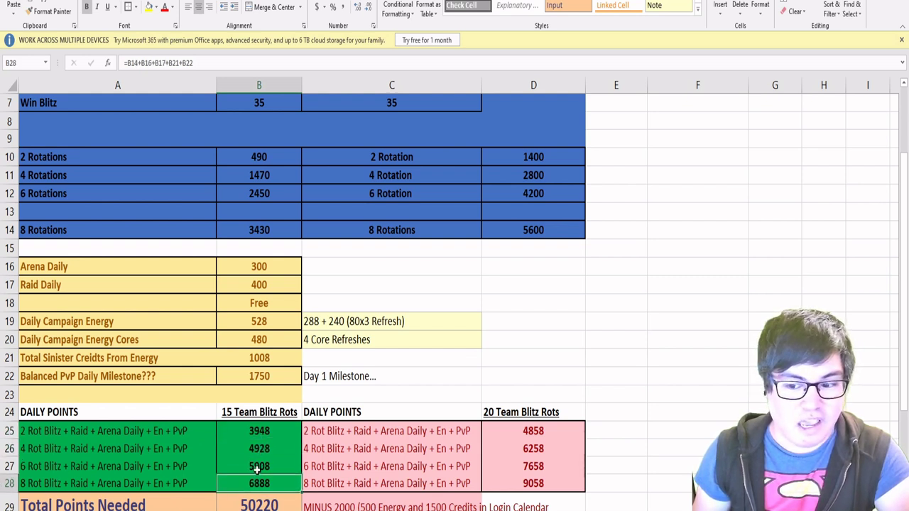
{"action": "left_click", "coordinate": [260, 467]}
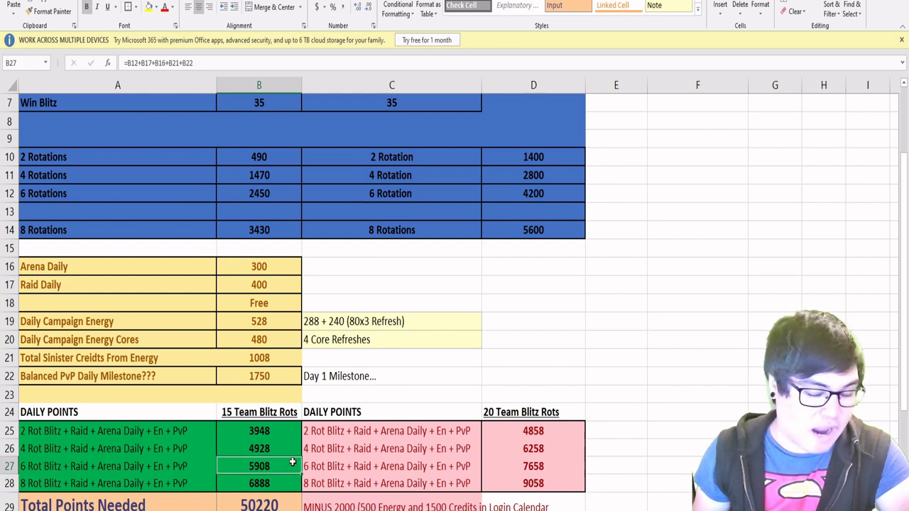
{"action": "left_click", "coordinate": [258, 450]}
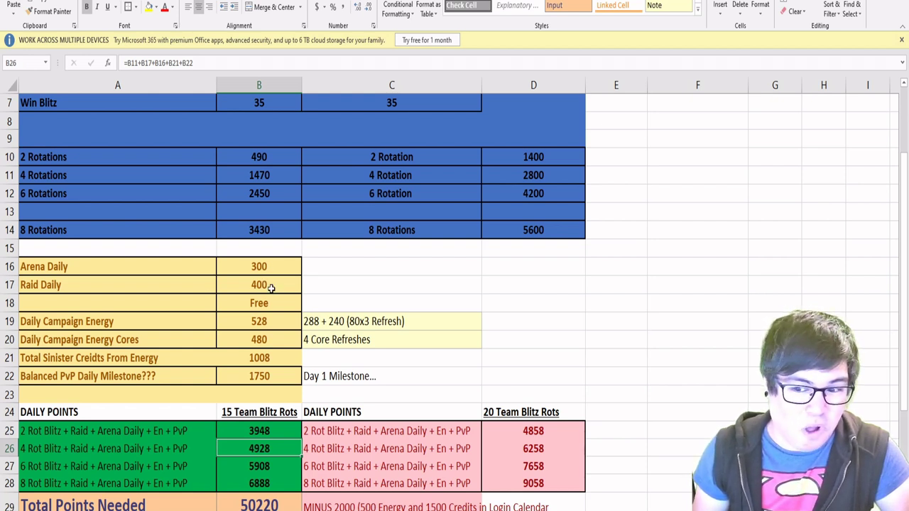
{"action": "left_click", "coordinate": [268, 382]}
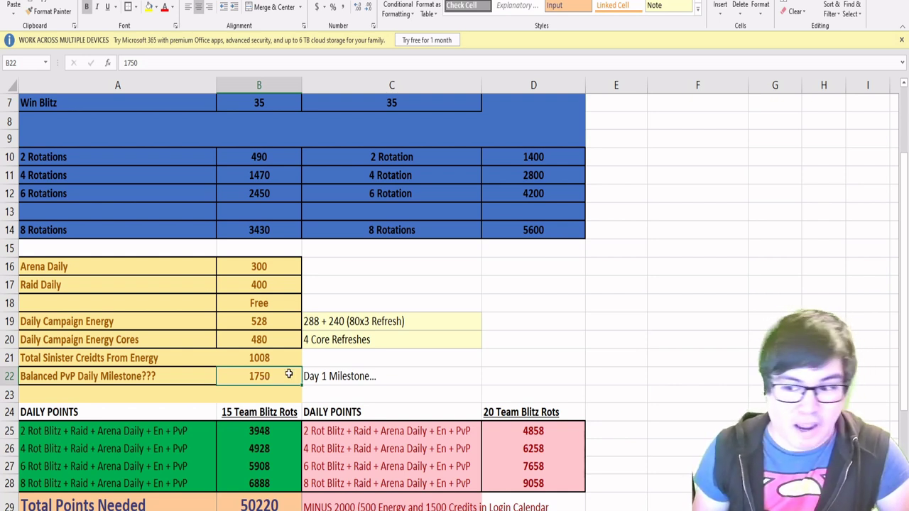
Review the 20 Team Blitz daily point totals for 2, 4, 6 and 8 rotations.
{"action": "left_click", "coordinate": [540, 430]}
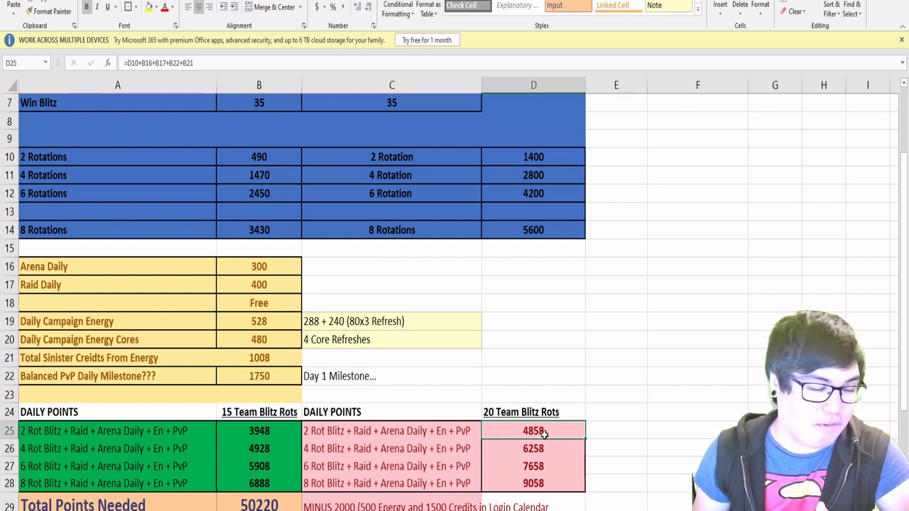
{"action": "left_click", "coordinate": [538, 458]}
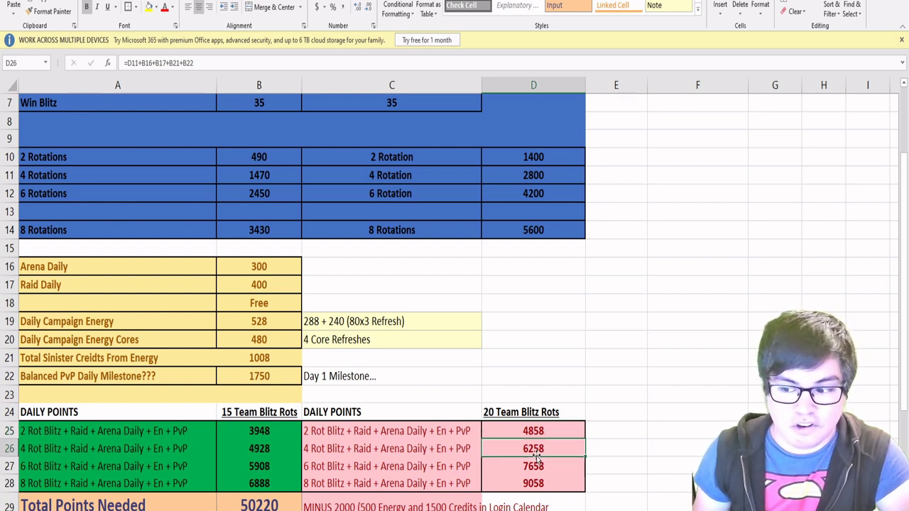
{"action": "left_click", "coordinate": [535, 470]}
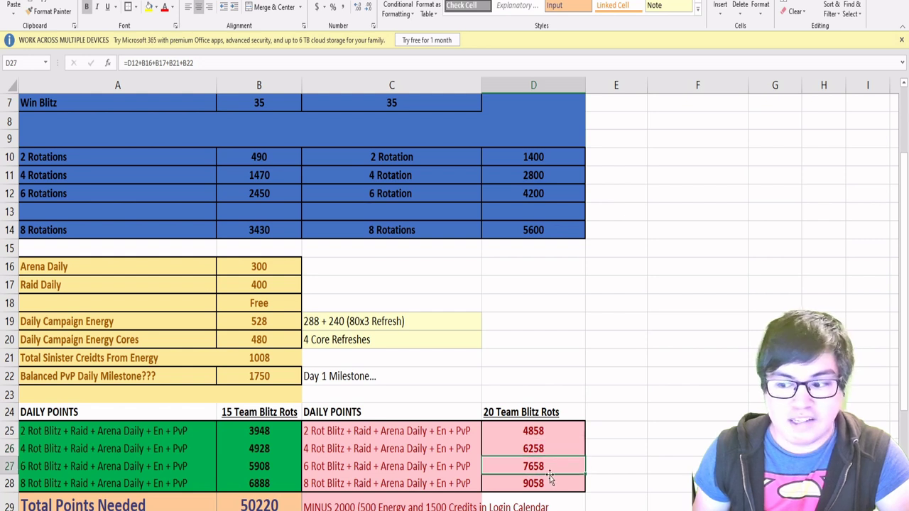
{"action": "left_click", "coordinate": [548, 480]}
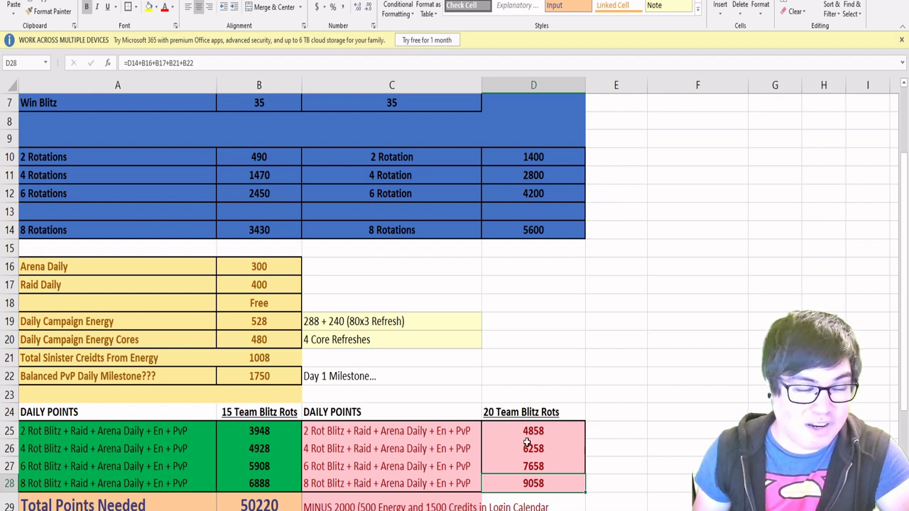
{"action": "left_click", "coordinate": [530, 466]}
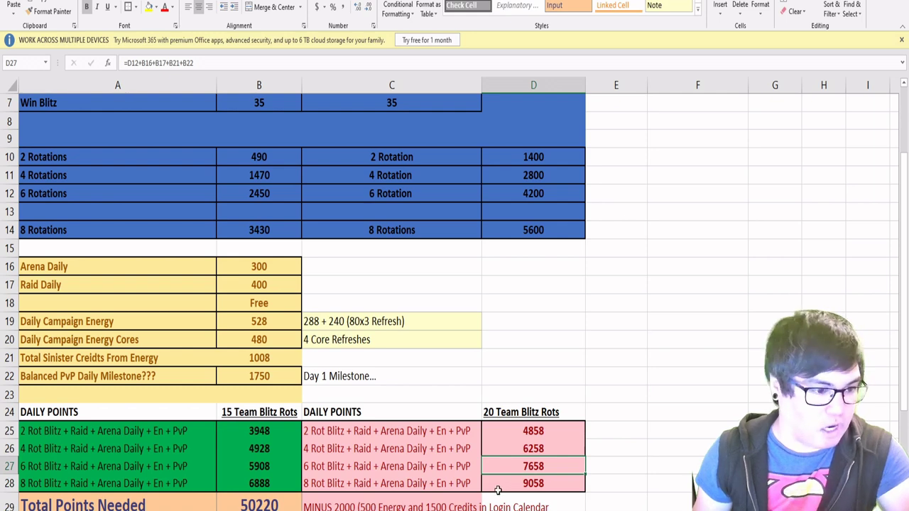
Check the Total Points Needed figure and the note beside it about the login calendar deduction.
{"action": "scroll", "coordinate": [316, 401], "scroll_direction": "down", "scroll_amount": 2}
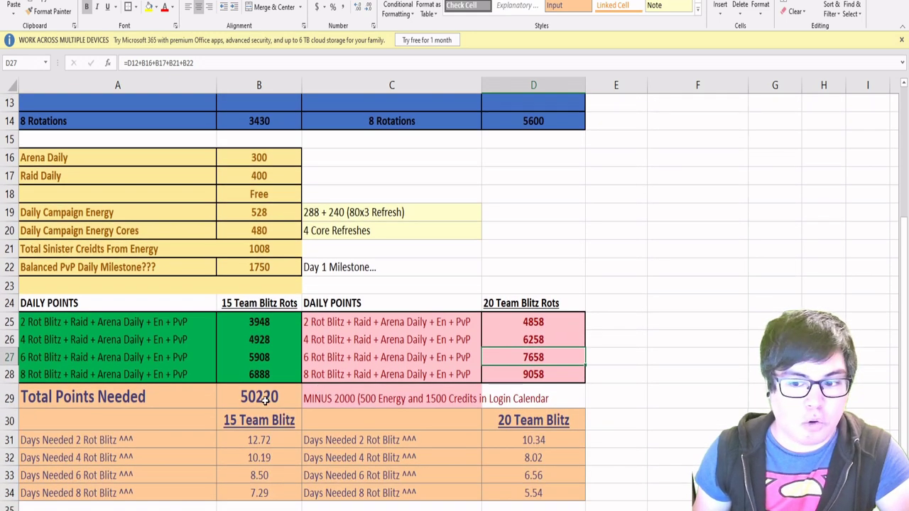
{"action": "left_click", "coordinate": [262, 399]}
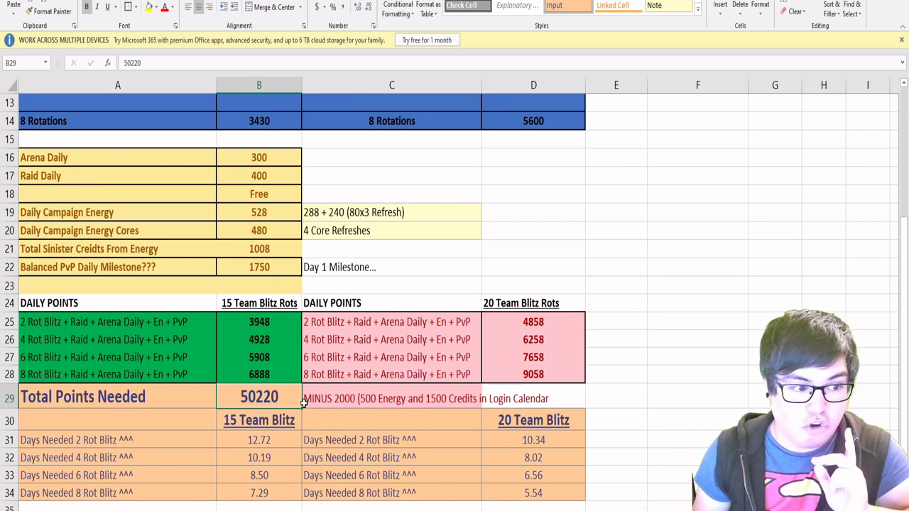
{"action": "left_click", "coordinate": [391, 403]}
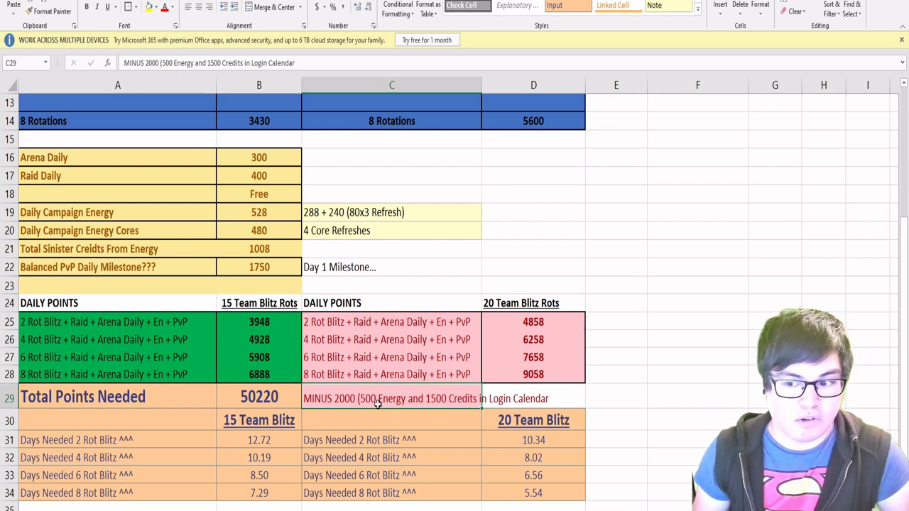
{"action": "left_click", "coordinate": [249, 401]}
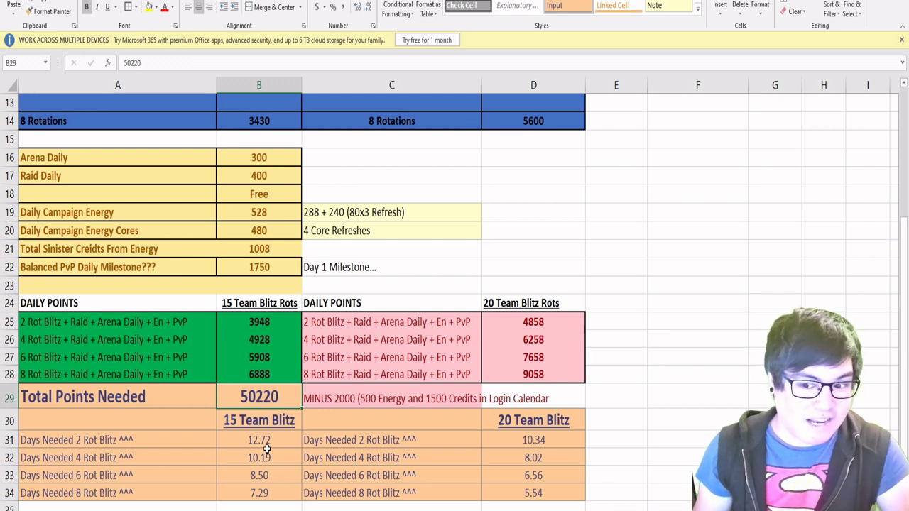
Go through the days needed with 15 Team Blitz for 2, 4, 6 and 8 rotations.
{"action": "key", "text": "Down"}
{"action": "key", "text": "Down"}
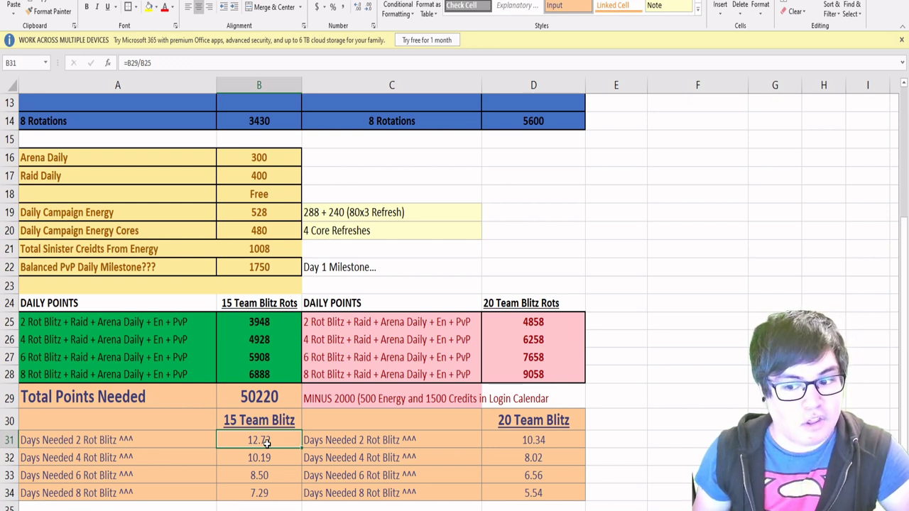
{"action": "key", "text": "Down"}
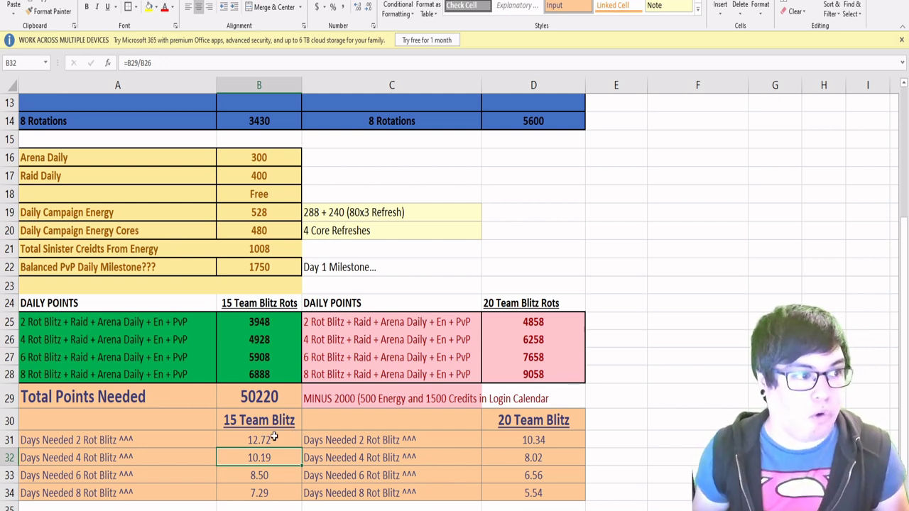
{"action": "left_click", "coordinate": [258, 475]}
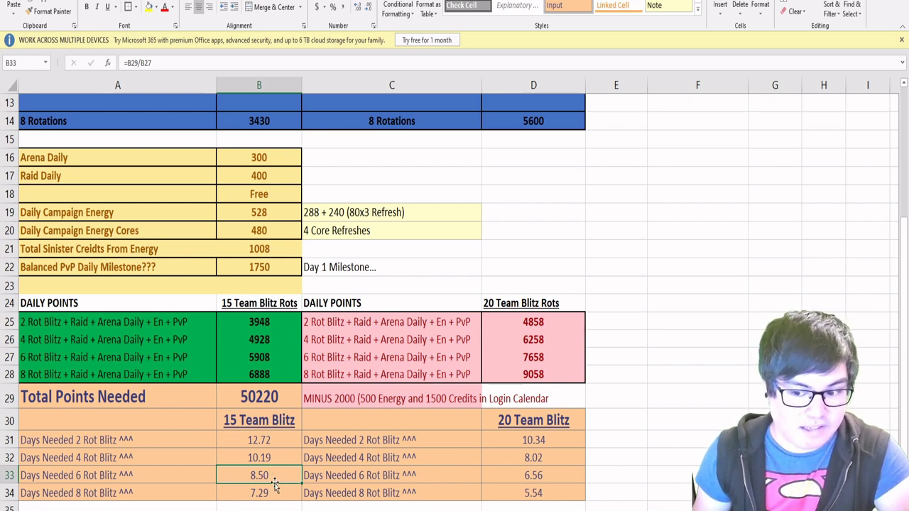
{"action": "left_click", "coordinate": [262, 490]}
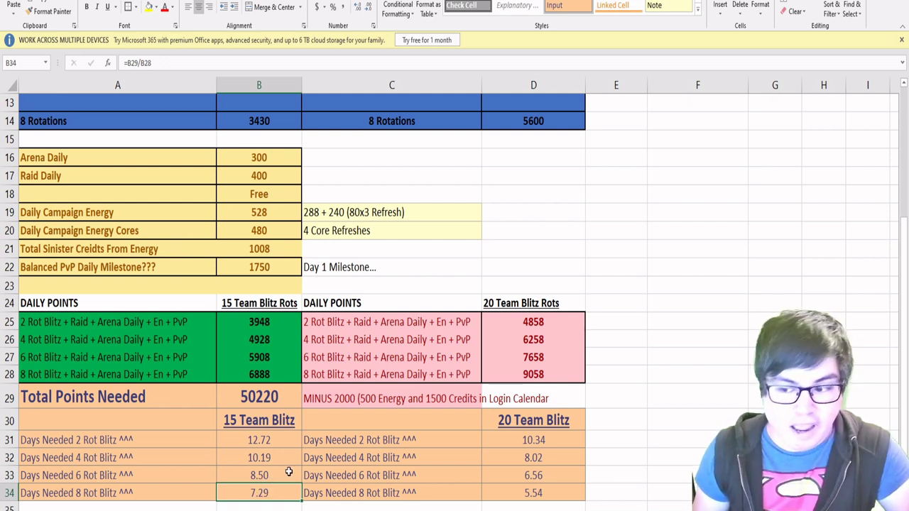
Compare the days needed with 20 Team Blitz across 2, 4, 6 and 8 rotations, ending on the 4-rotation figure.
{"action": "left_click", "coordinate": [538, 441]}
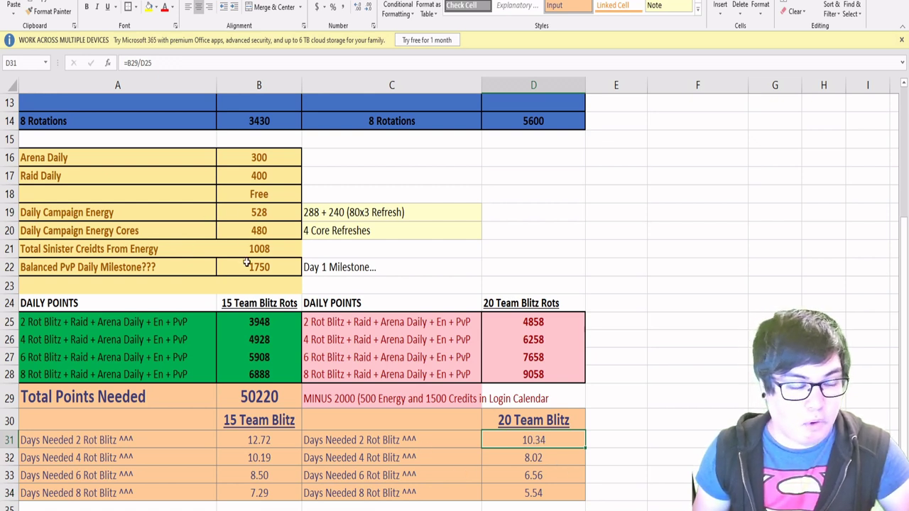
{"action": "left_click", "coordinate": [537, 461]}
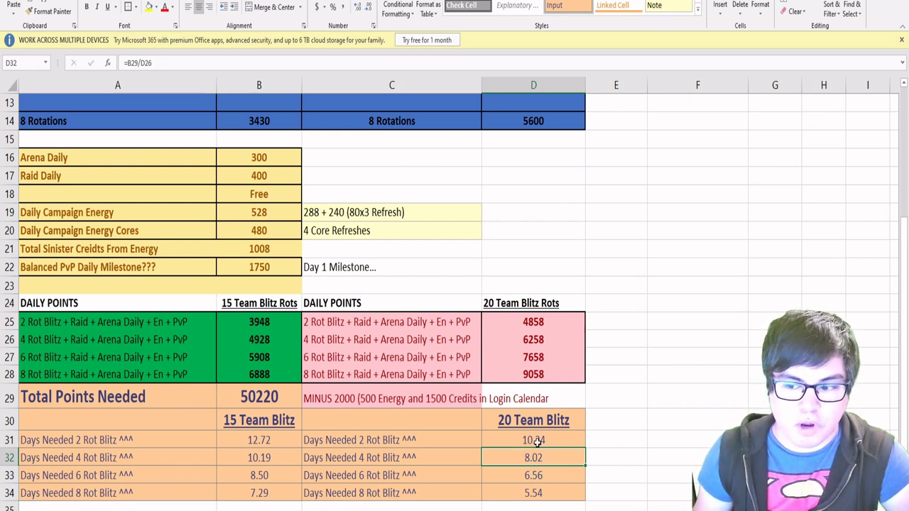
{"action": "left_click", "coordinate": [534, 441]}
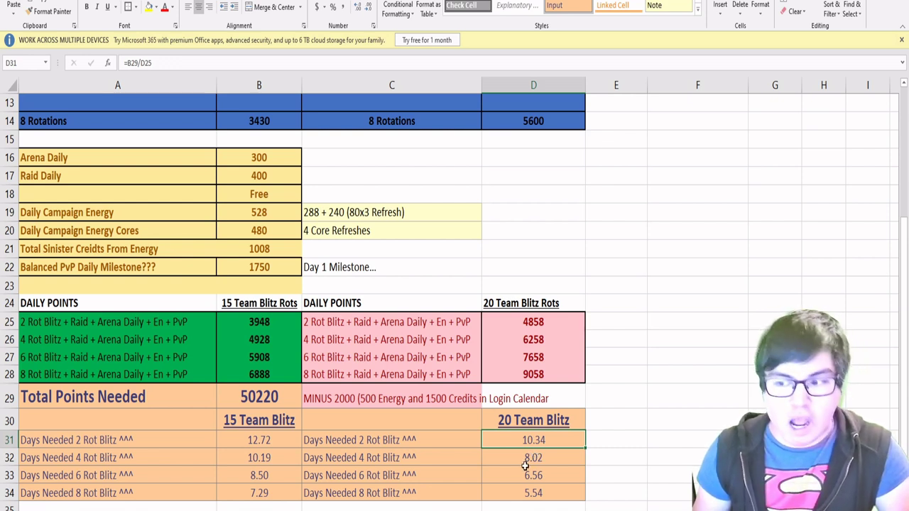
{"action": "left_click", "coordinate": [529, 459]}
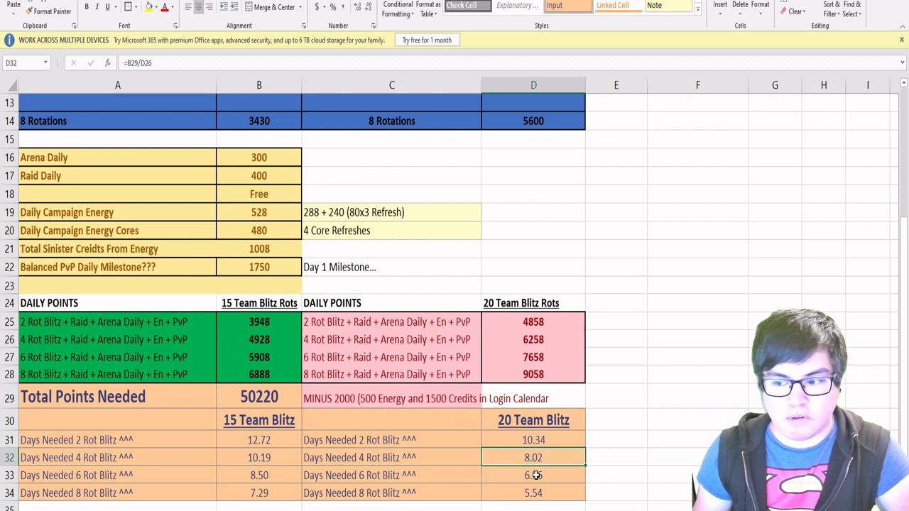
{"action": "left_click", "coordinate": [537, 475]}
{"action": "left_click", "coordinate": [538, 458]}
{"action": "left_click", "coordinate": [537, 475]}
{"action": "left_click", "coordinate": [536, 493]}
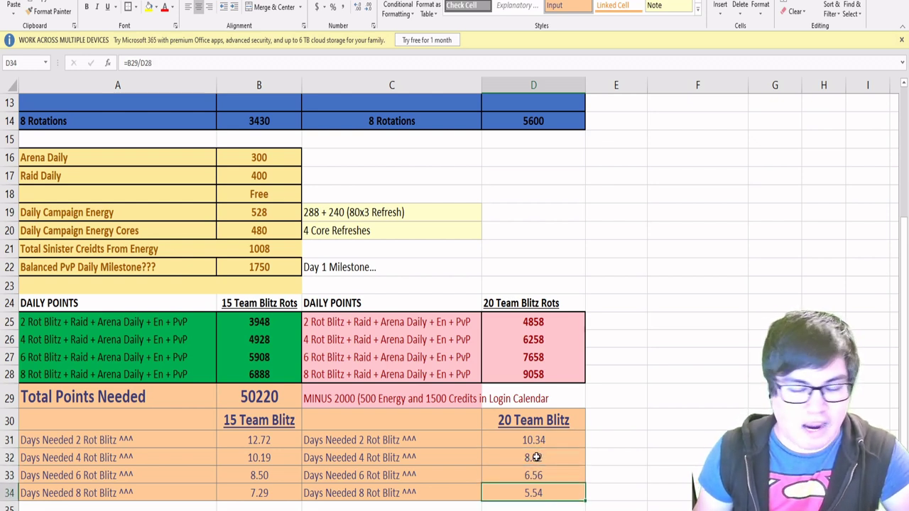
{"action": "left_click", "coordinate": [537, 458]}
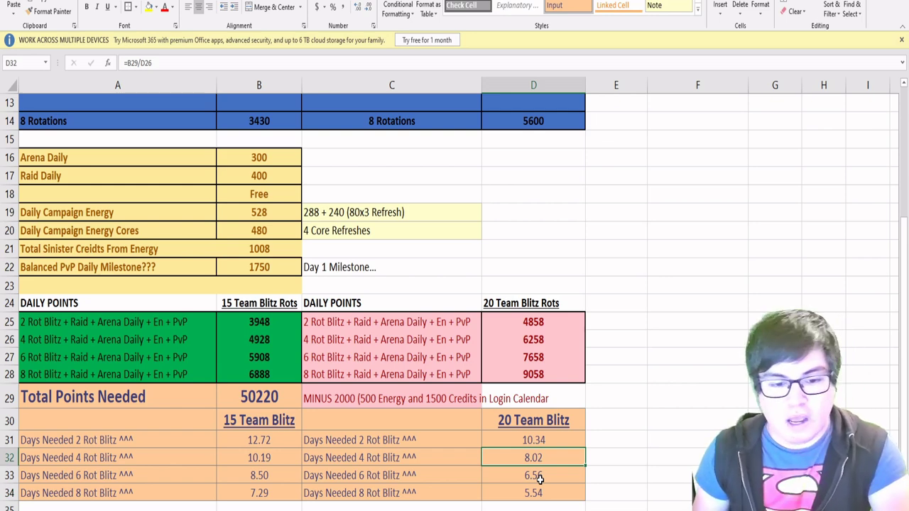
Look back over the rotation and daily credit tables and read the Take Away Points at the end of the sheet.
{"action": "scroll", "coordinate": [538, 477], "scroll_direction": "down", "scroll_amount": 1}
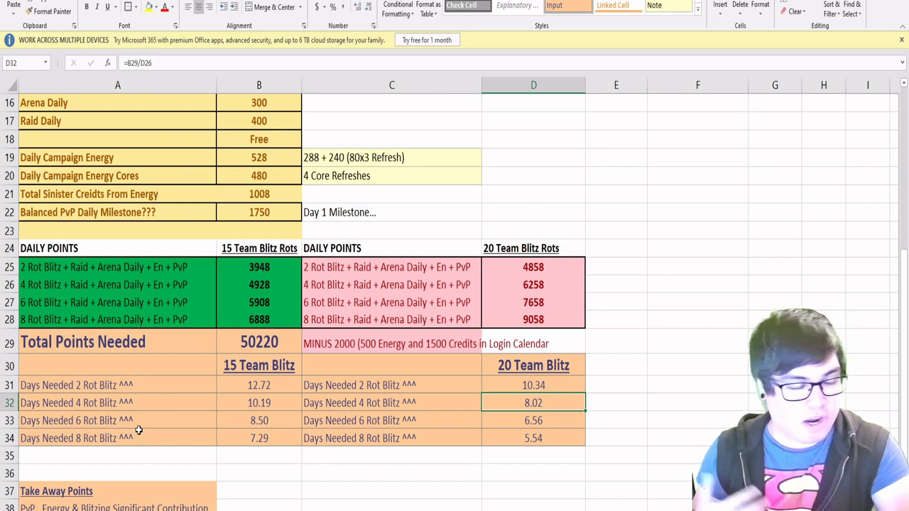
{"action": "scroll", "coordinate": [133, 398], "scroll_direction": "down", "scroll_amount": 1}
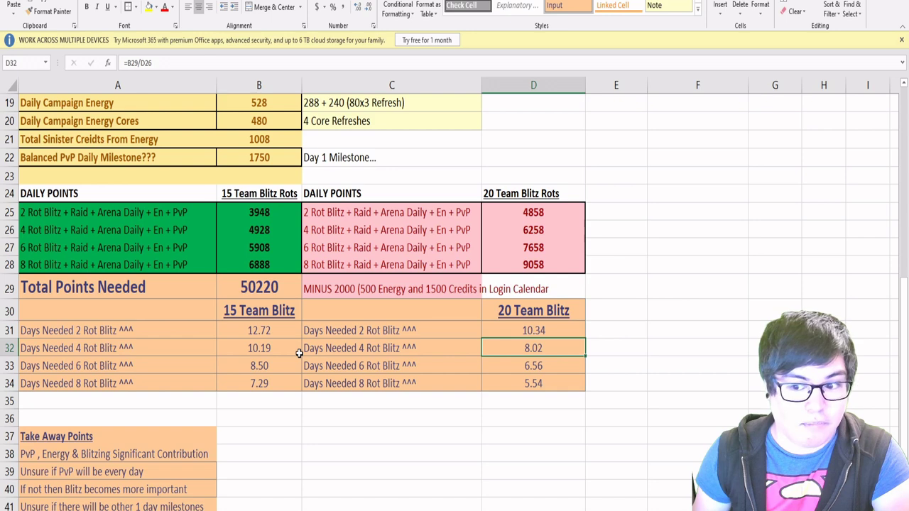
{"action": "scroll", "coordinate": [299, 353], "scroll_direction": "up", "scroll_amount": 4}
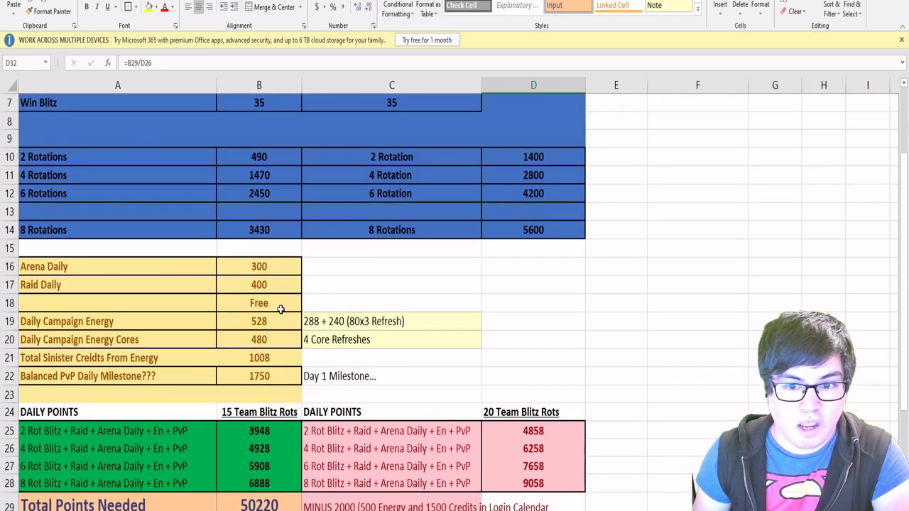
{"action": "scroll", "coordinate": [540, 176], "scroll_direction": "up", "scroll_amount": 1}
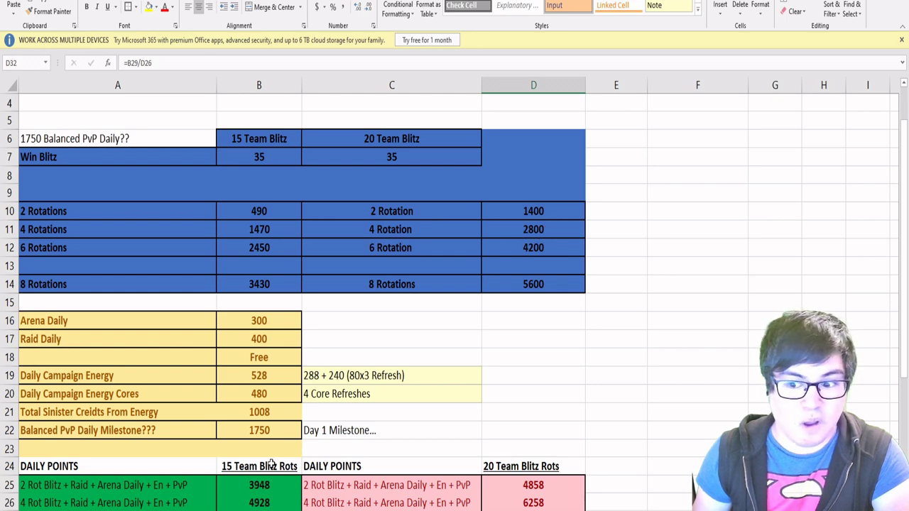
{"action": "scroll", "coordinate": [250, 445], "scroll_direction": "down", "scroll_amount": 4}
{"action": "scroll", "coordinate": [251, 445], "scroll_direction": "down", "scroll_amount": 1}
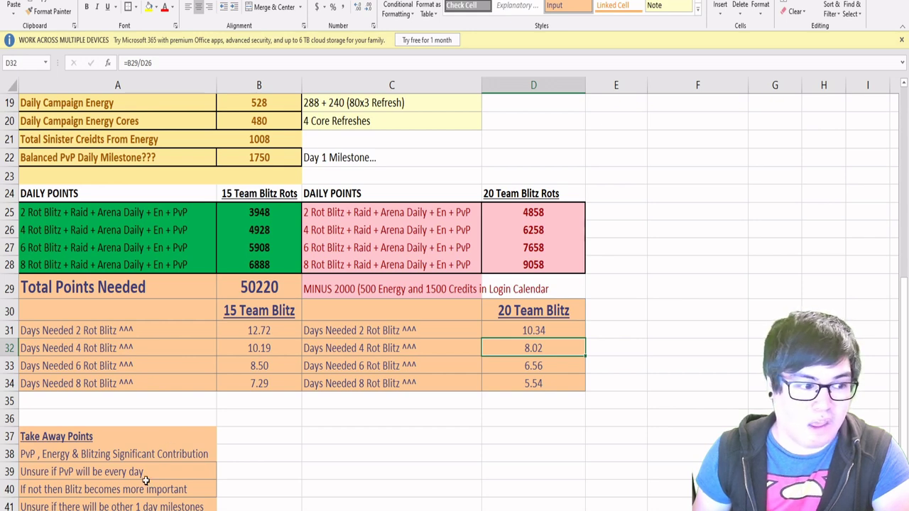
{"action": "scroll", "coordinate": [146, 481], "scroll_direction": "down", "scroll_amount": 1}
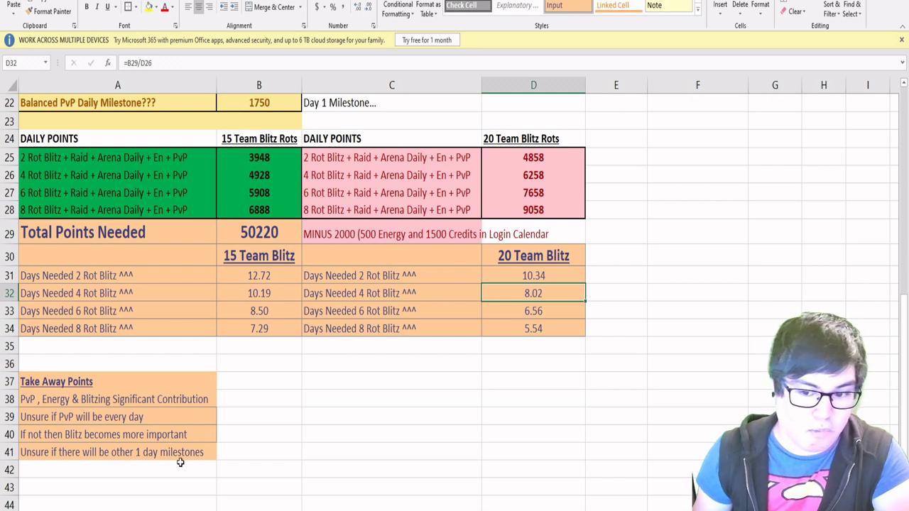
{"action": "scroll", "coordinate": [169, 448], "scroll_direction": "down", "scroll_amount": 1}
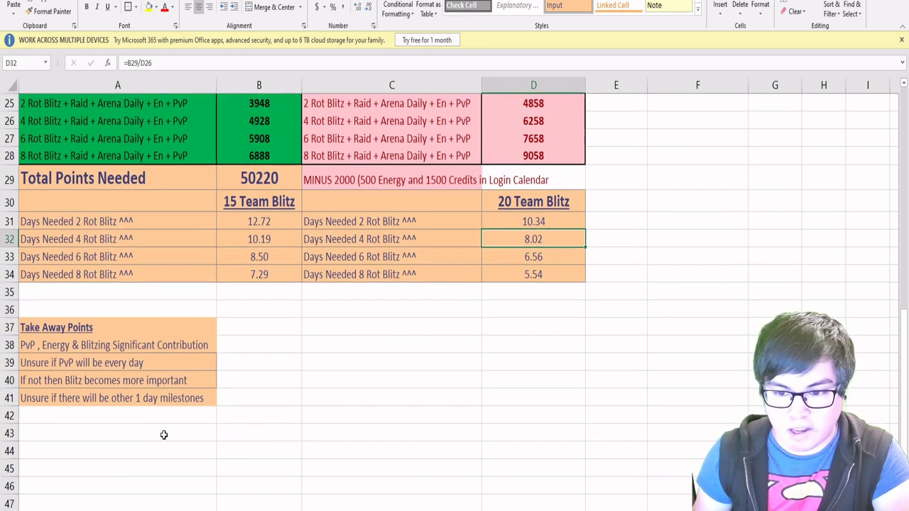